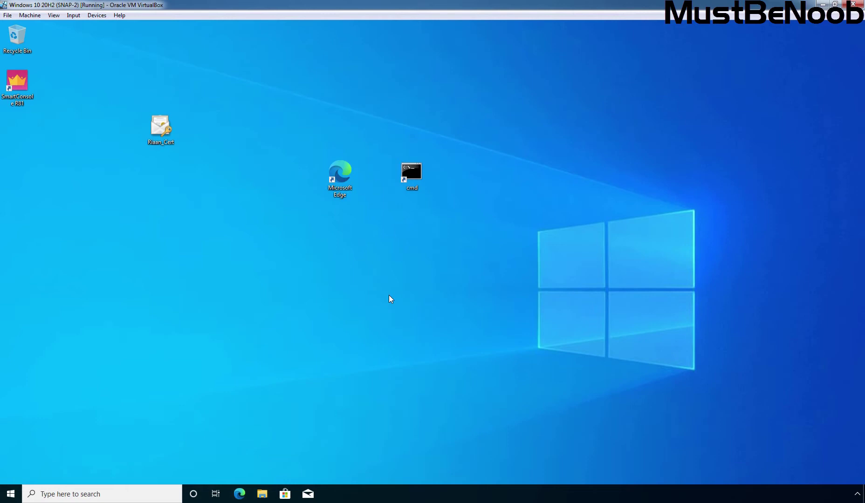
- Launch Edge and sign in to gateway MBNR81-GW01's Gaia Portal at 10.2.21.1 with the administrator username and password
double_click(344, 195)
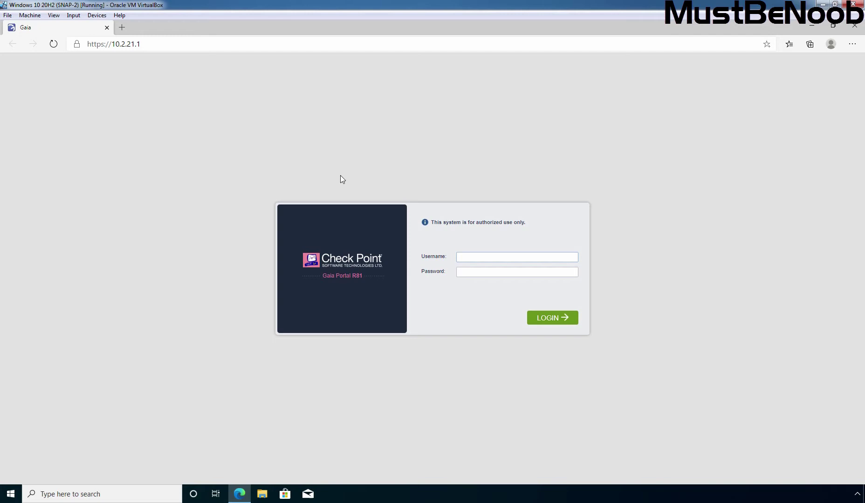
text(dmin)
key(Tab)
text(*********)
click(550, 320)
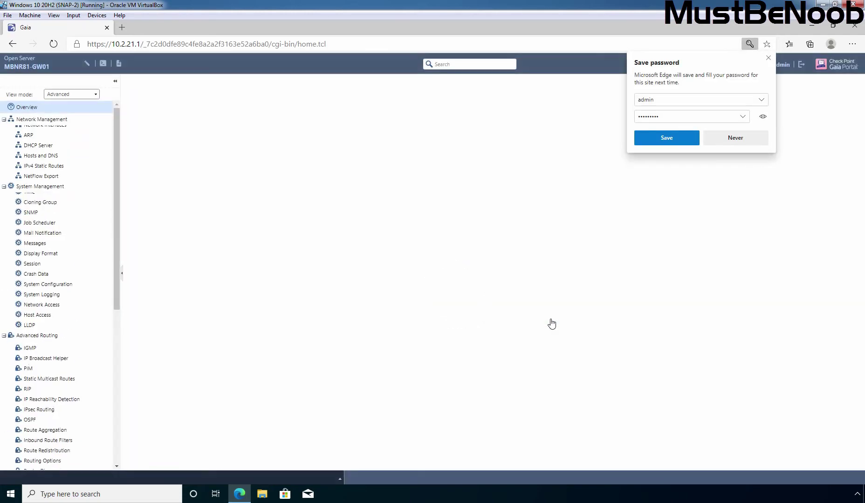
- Decline Edge's password save and go to Maintenance › System Backup in the navigation tree
click(732, 139)
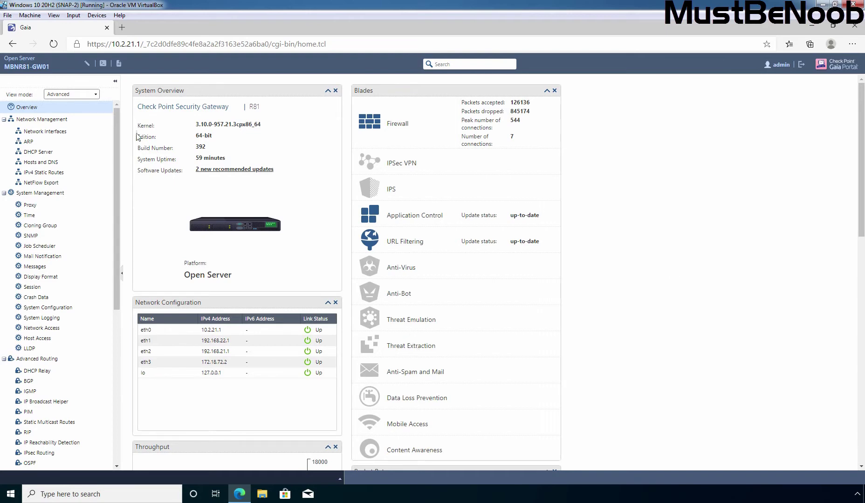
drag(116, 122, 102, 319)
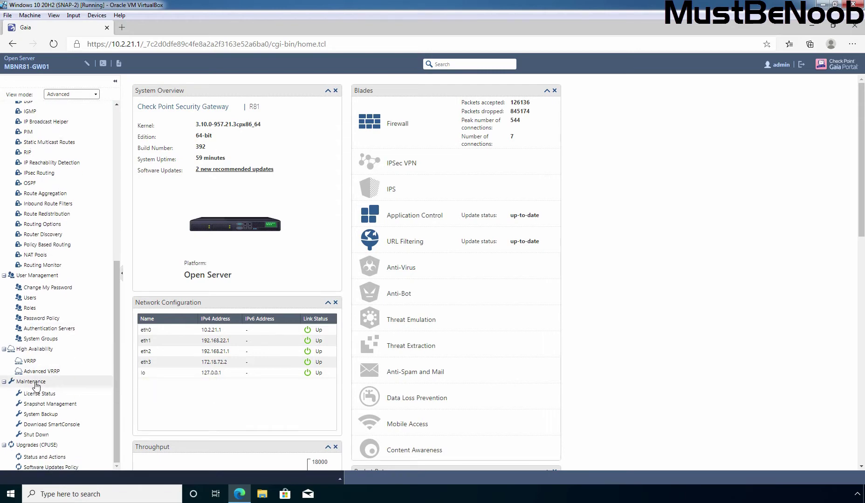
click(29, 418)
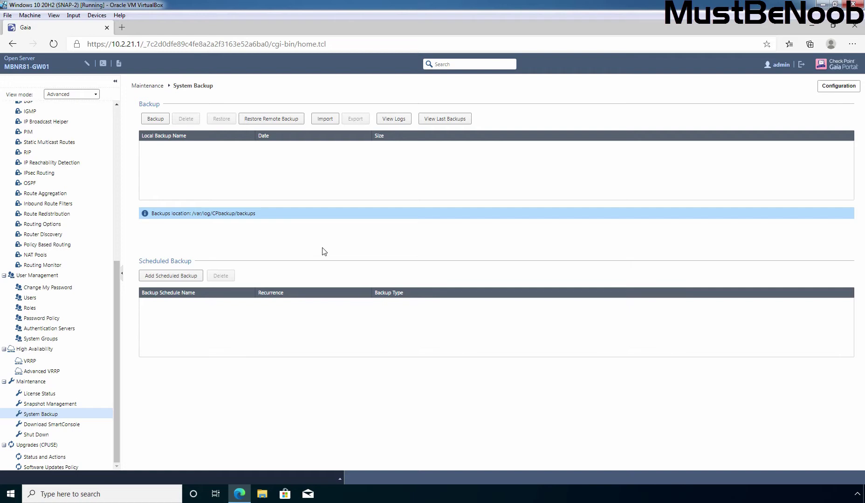
- Create a new backup on 'This appliance' and select the resulting backup file name
click(156, 120)
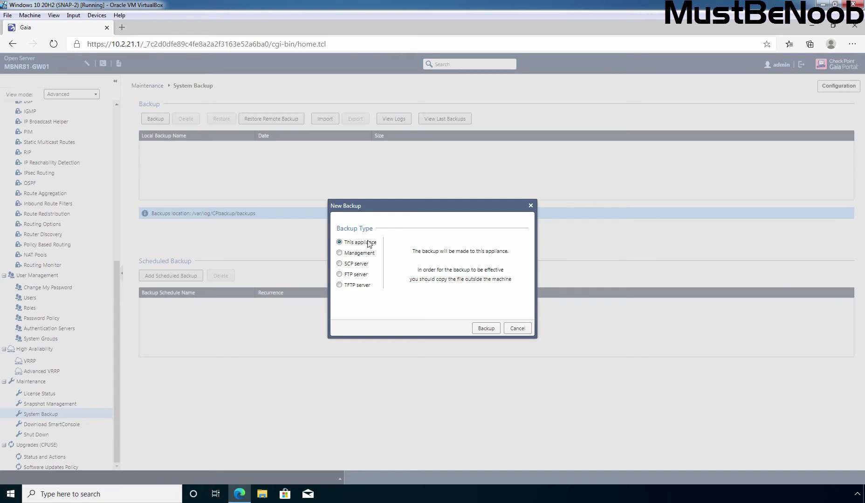
click(486, 329)
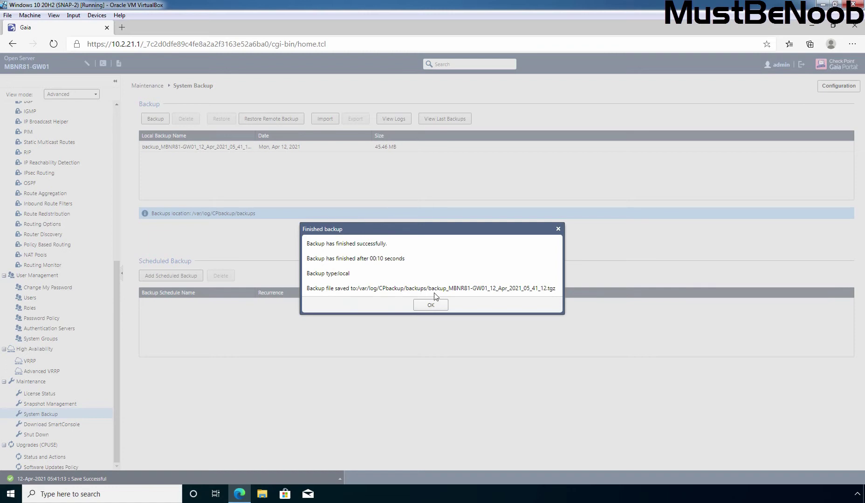
drag(428, 289, 550, 293)
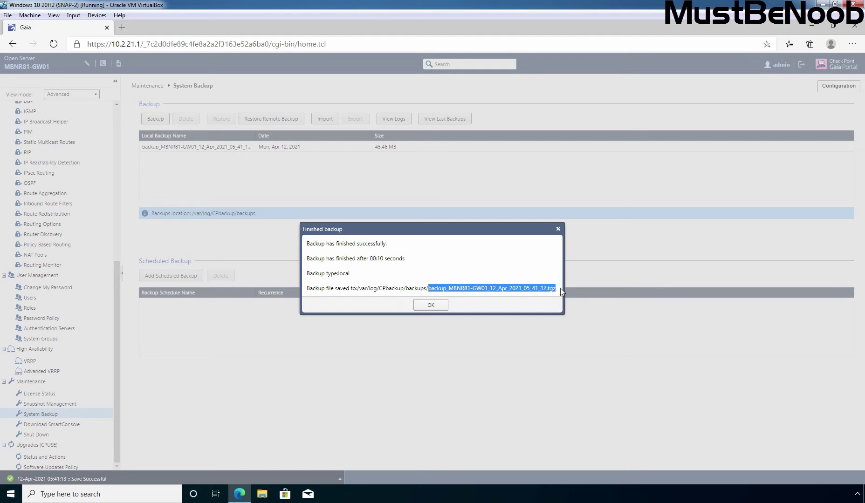
- Dismiss the finished message, widen the Local Backup Name column, and select the new backup
click(430, 306)
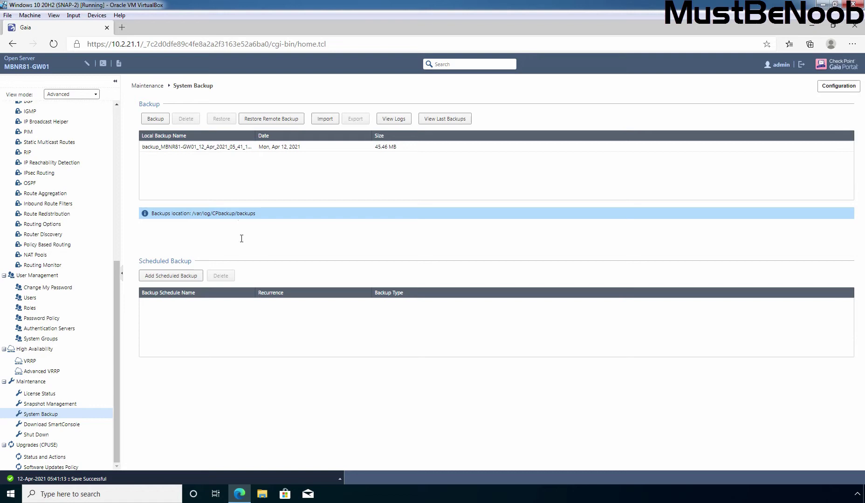
drag(255, 135, 309, 137)
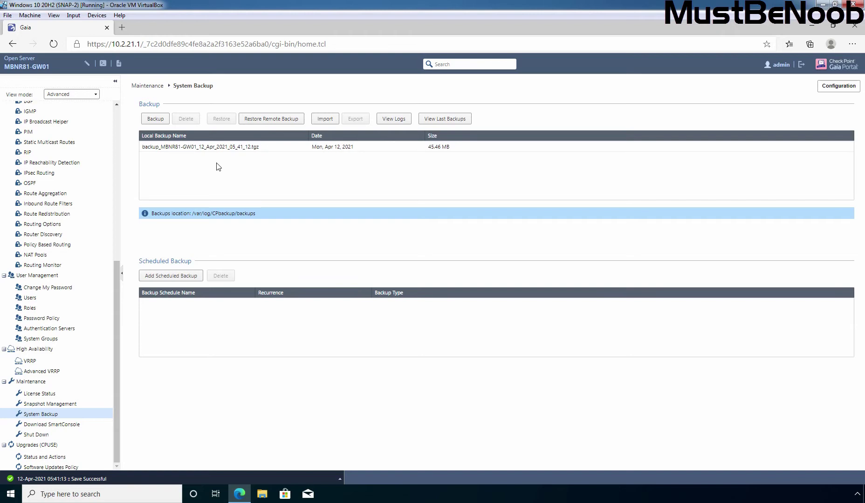
click(212, 148)
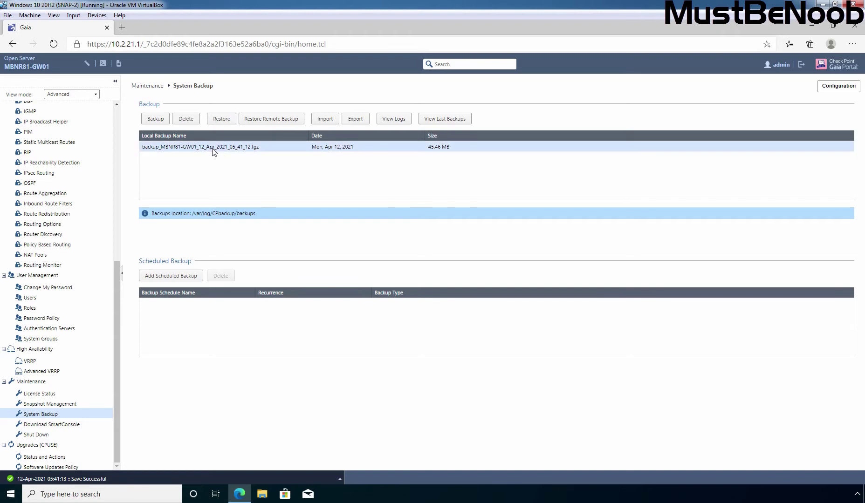
- Review the backup logs and the last-backups summary, then close both
click(393, 119)
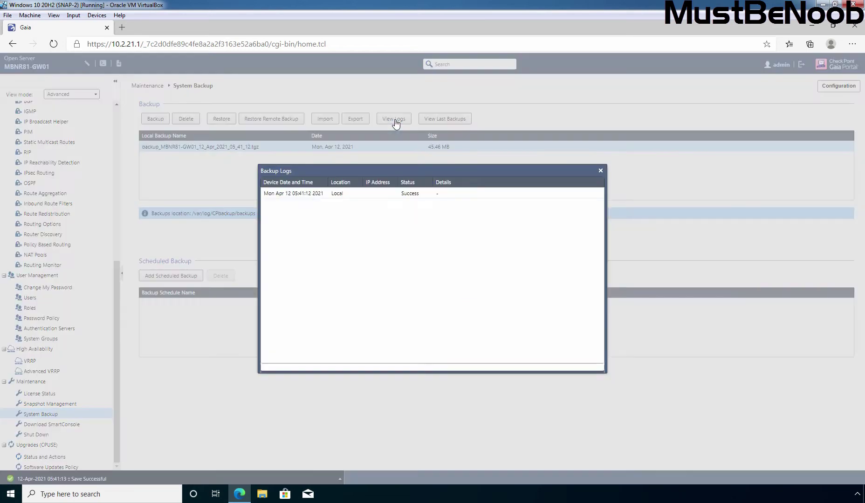
click(290, 195)
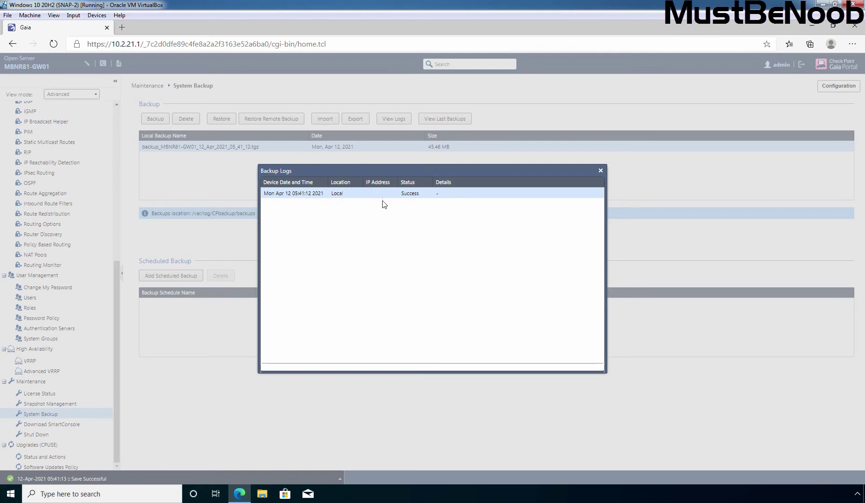
click(600, 171)
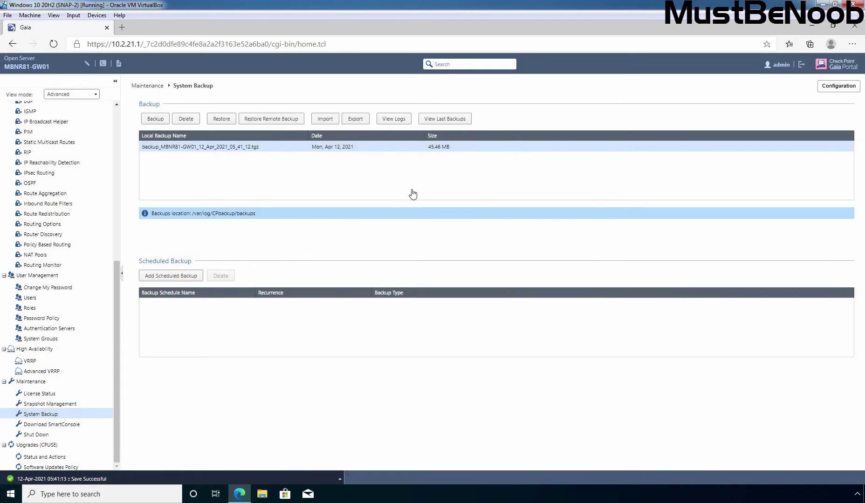
click(445, 120)
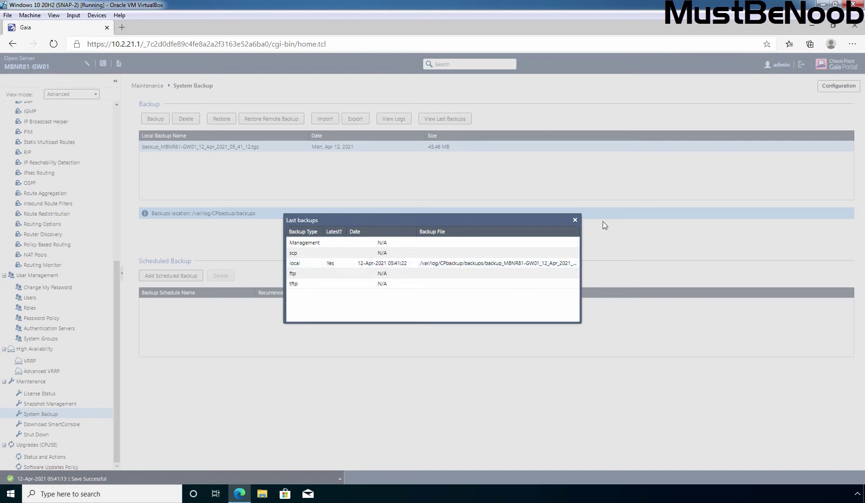
click(575, 219)
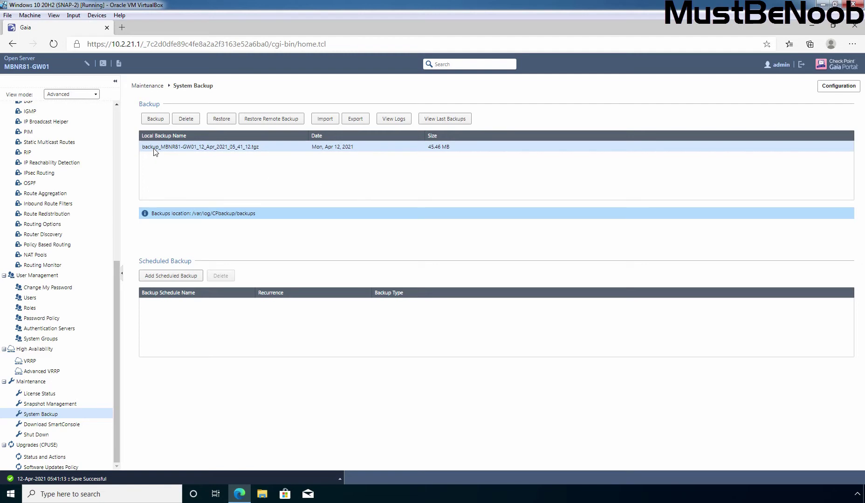
- Export backup_MBNR81-GW01_12_Apr_2021_05_41_12.tgz from the gateway to the PC
click(355, 120)
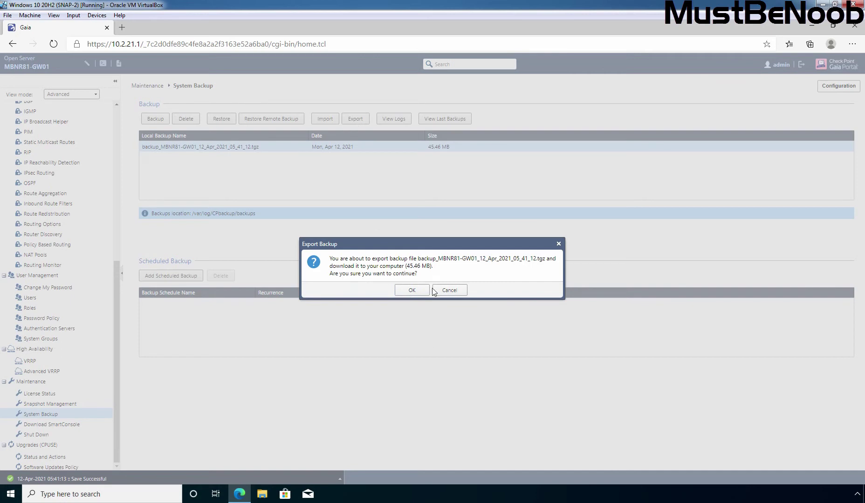
click(411, 291)
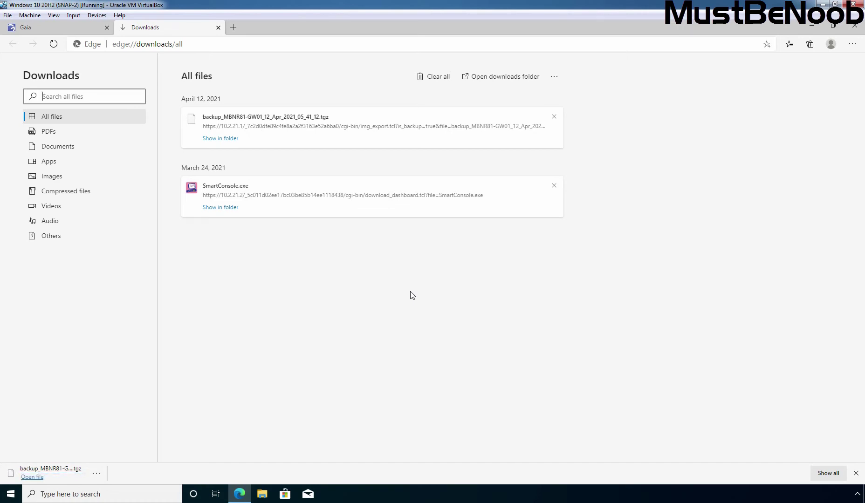
click(218, 139)
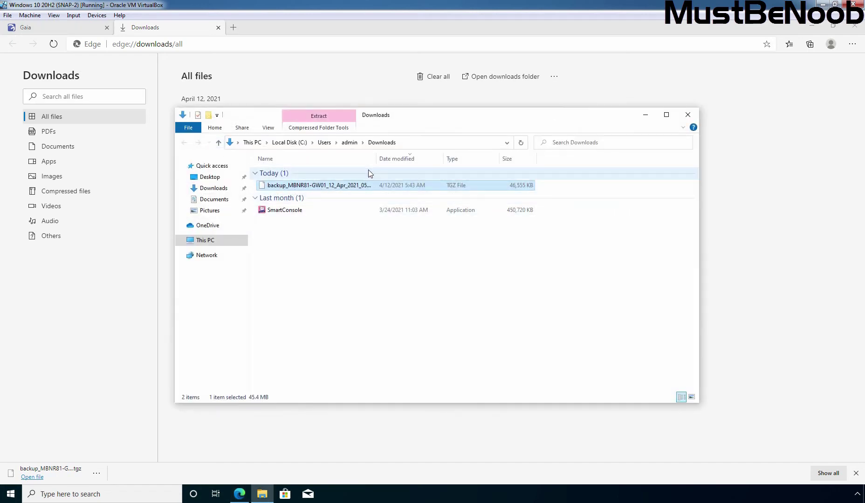
drag(376, 161, 447, 160)
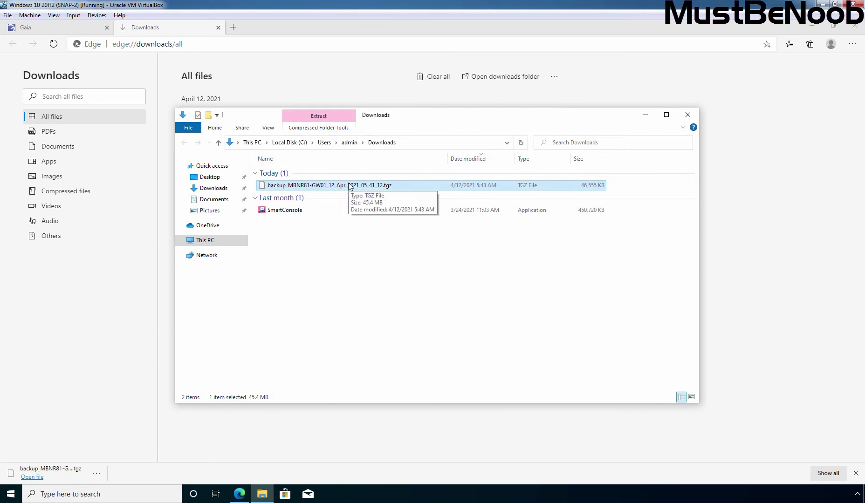
click(645, 115)
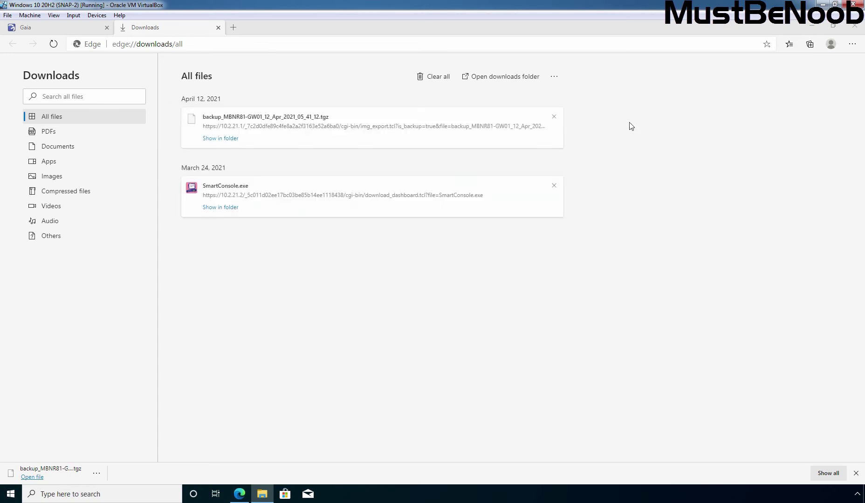
- Return from Edge's Downloads page and delete the local backup from the gateway
click(218, 28)
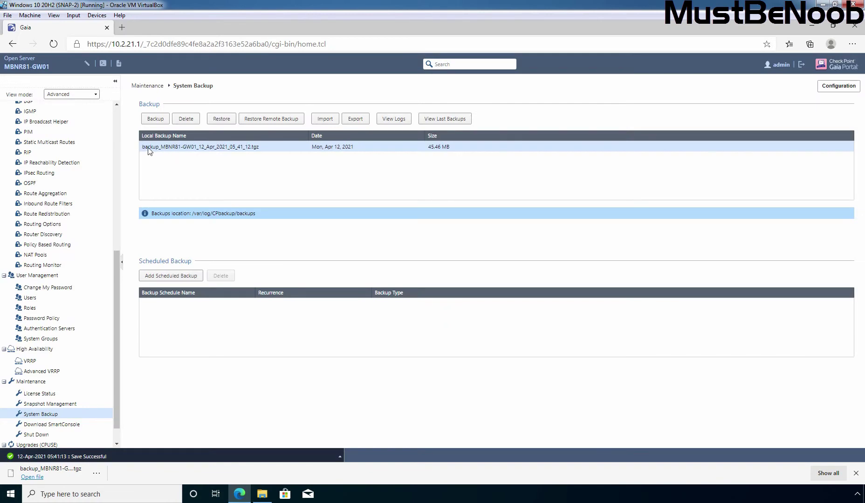
click(187, 120)
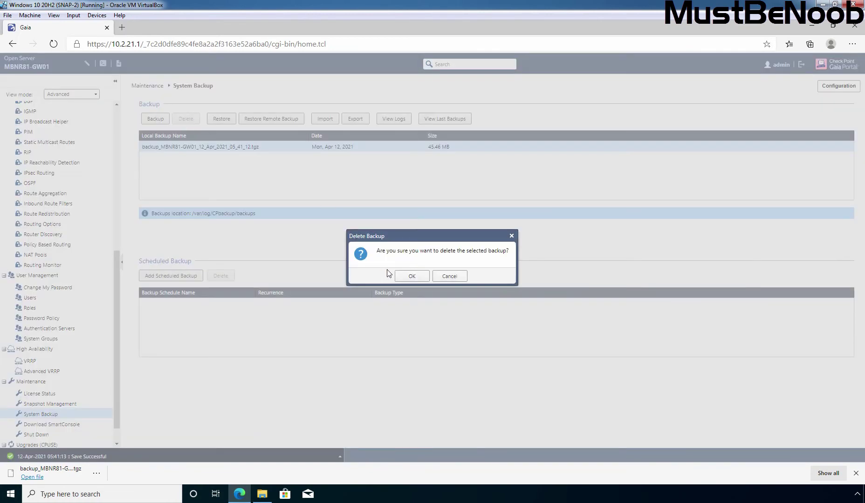
click(410, 276)
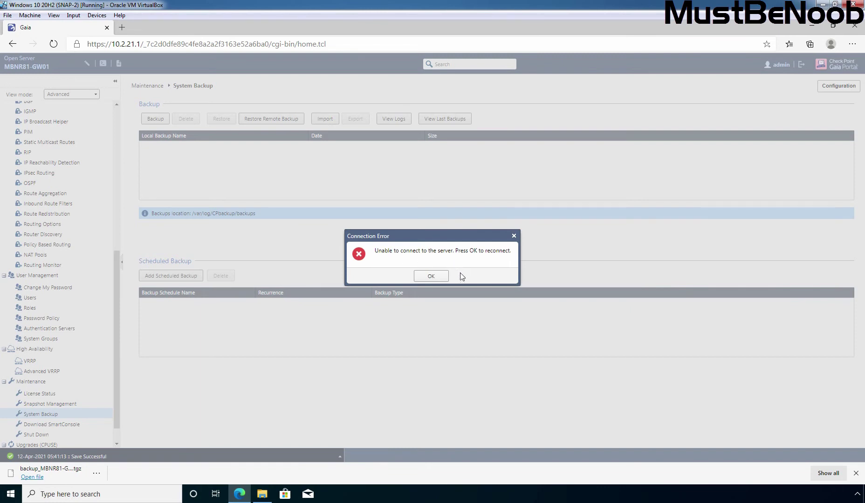
- Acknowledge the connection error and log back in as admin with the account password
click(432, 277)
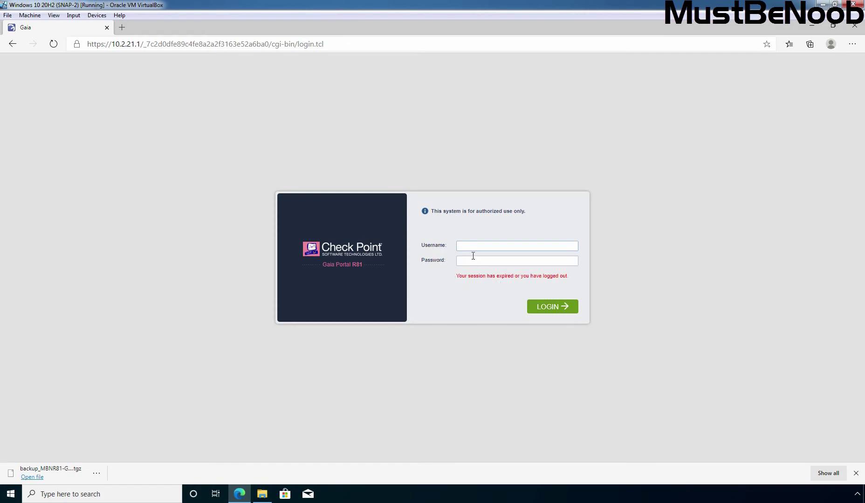
text(admin)
key(Tab)
text(admin1234)
click(548, 306)
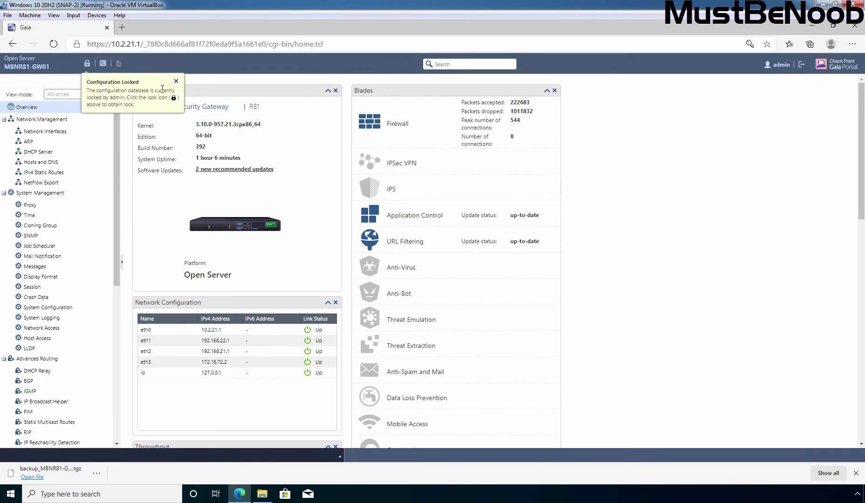
- Take over the configuration lock for this session, overriding the existing lock
click(176, 81)
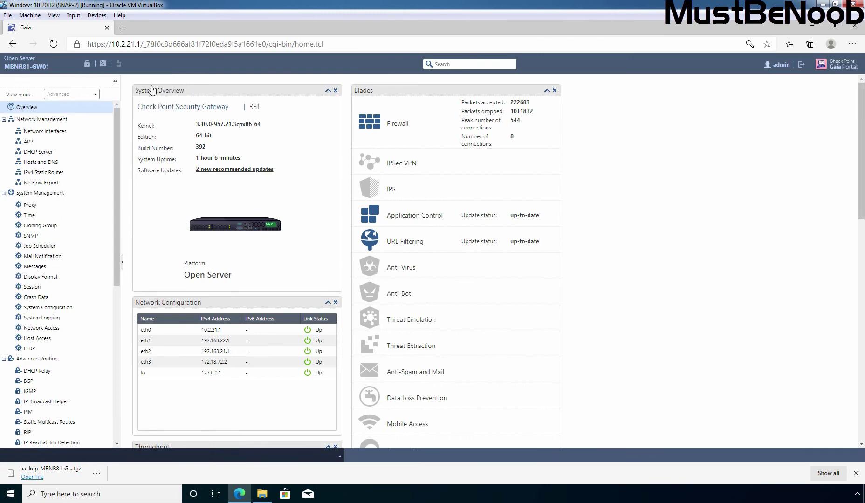
click(87, 64)
click(412, 276)
scroll(70, 233, down, 10)
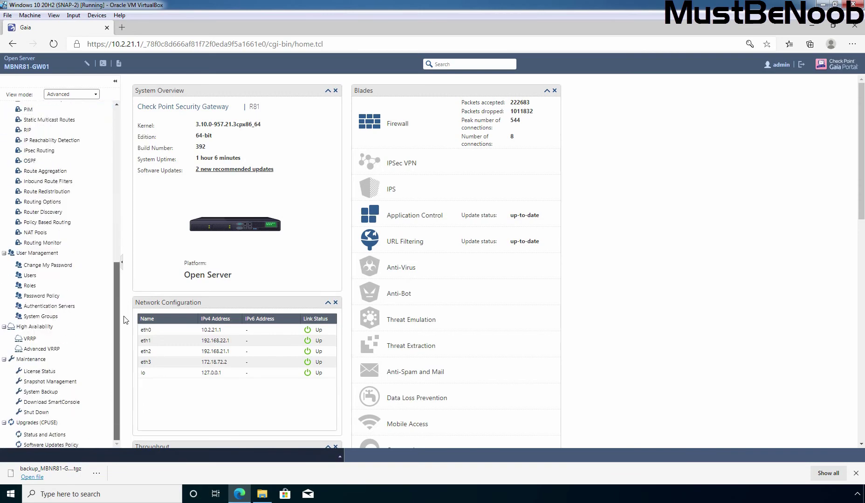
- Import backup_MBNR81-GW01_12_Apr_2021_05_41_12.tgz from the PC's Downloads folder into the gateway's backups
click(35, 394)
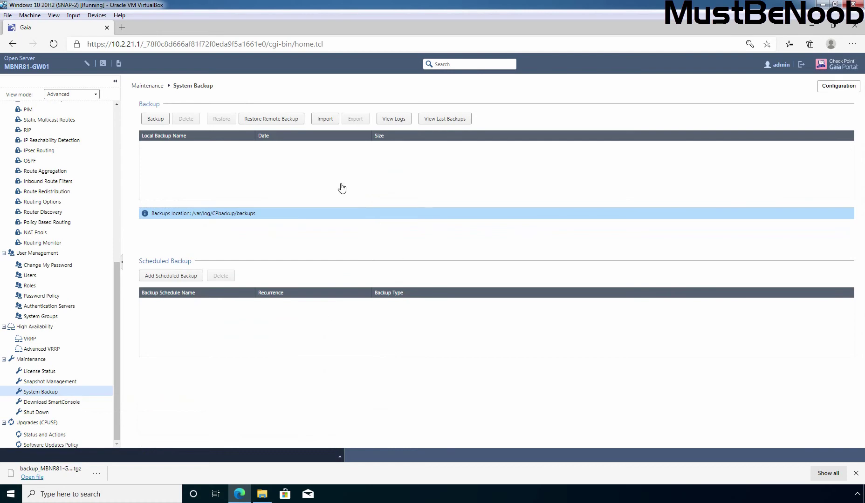
click(322, 119)
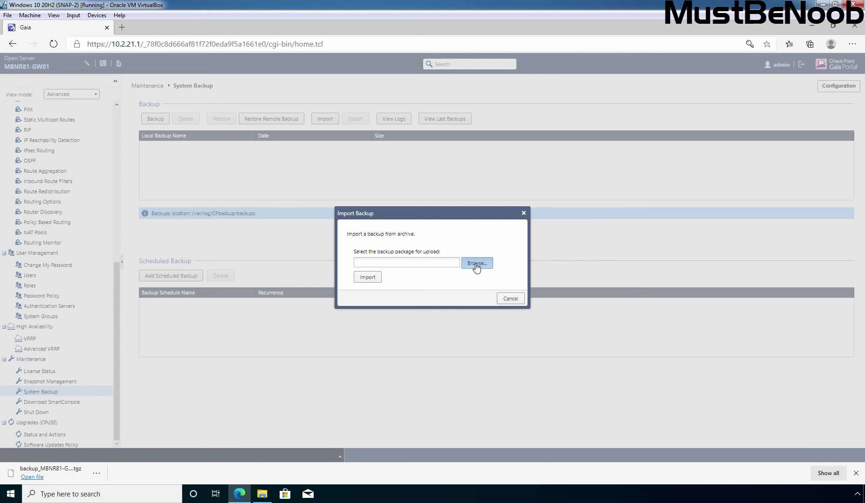
click(476, 263)
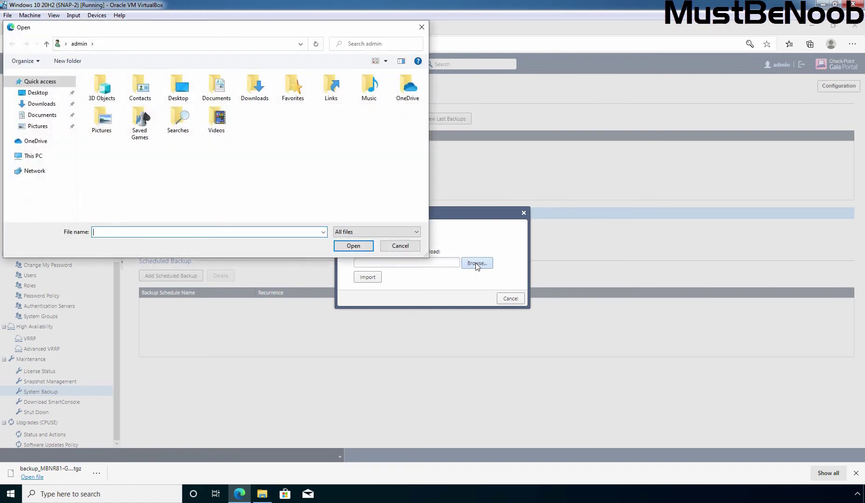
click(40, 104)
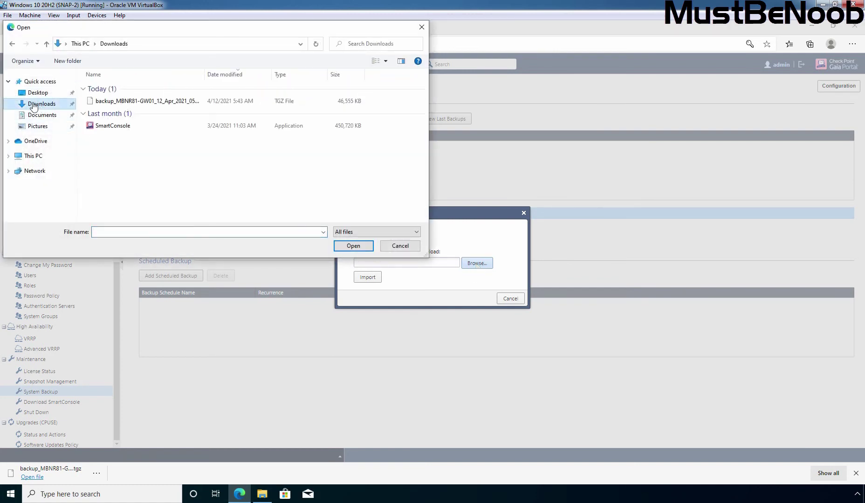
click(134, 107)
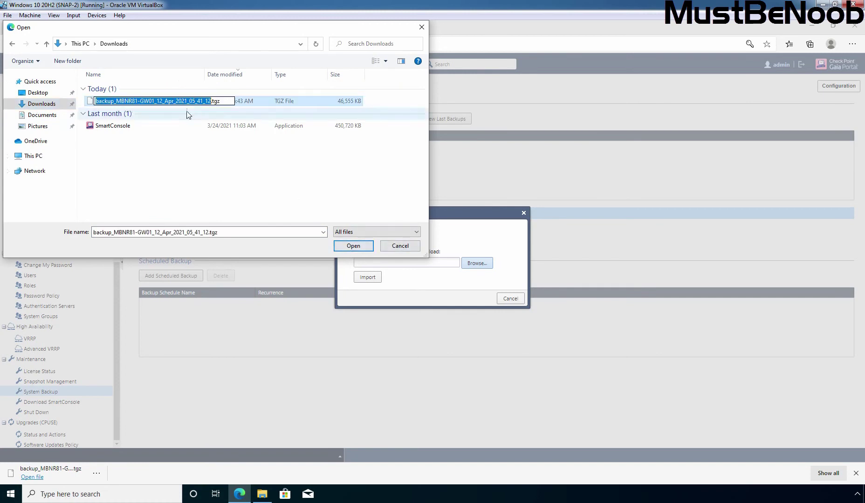
click(152, 108)
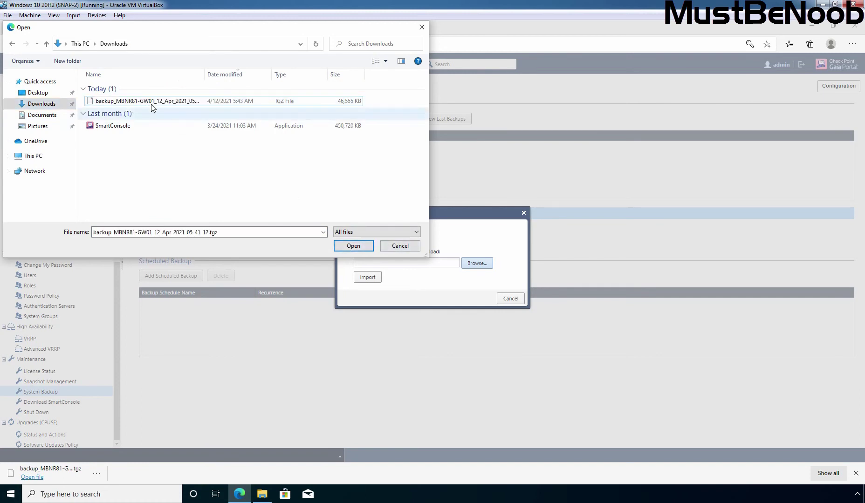
click(354, 247)
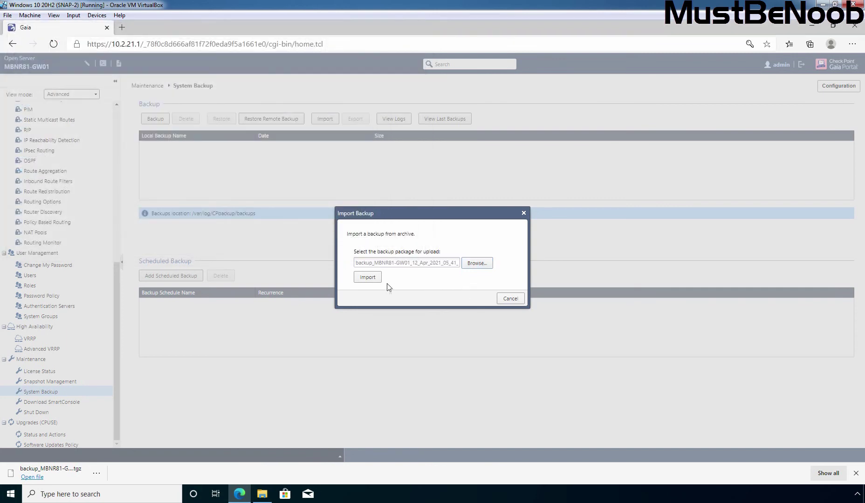
click(368, 278)
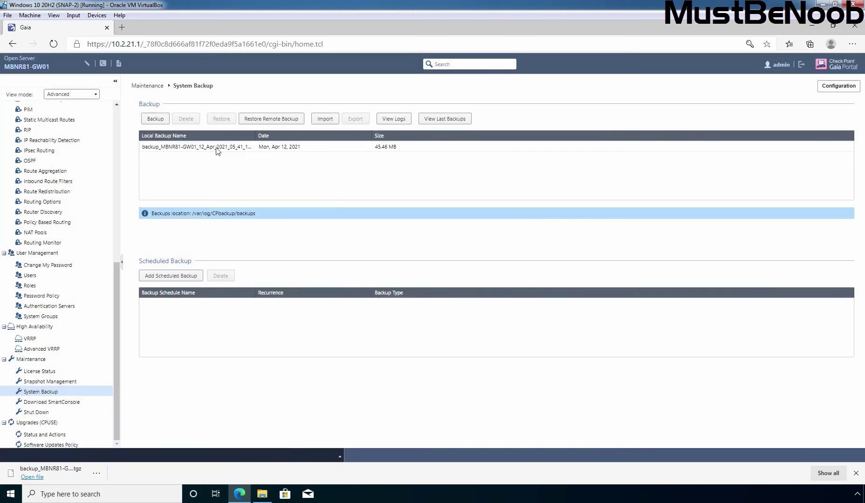
- Restore the gateway from the imported 45.46 MB local backup, accepting the reboot
click(169, 146)
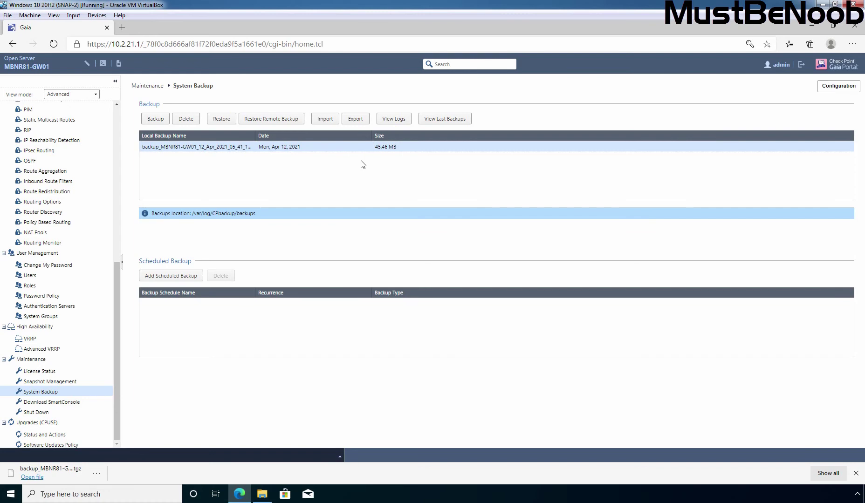
click(222, 120)
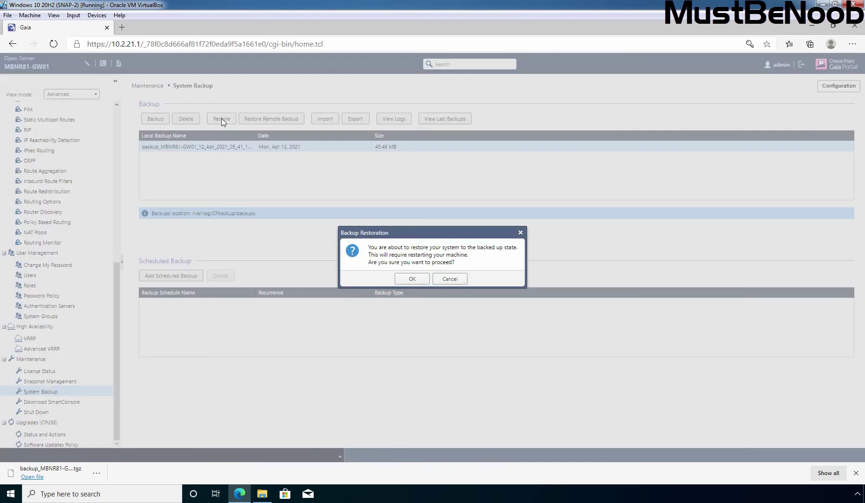
click(412, 279)
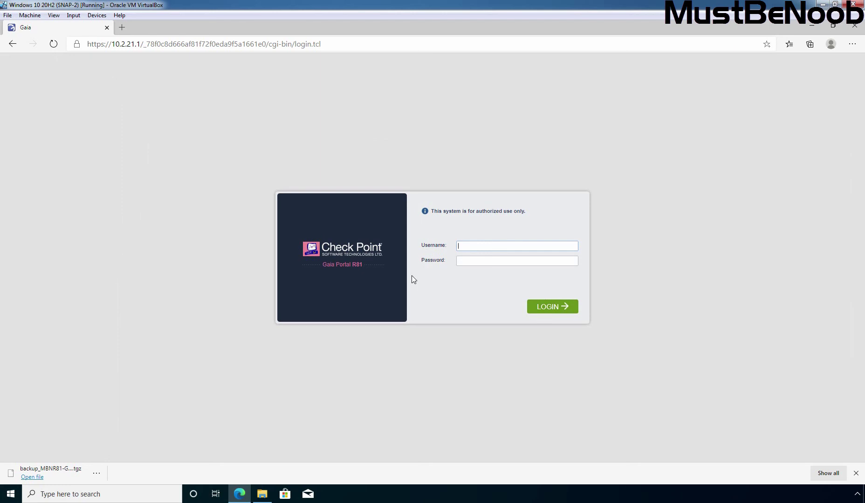
- Log in as admin after the reboot and open Maintenance › System Backup
text(admin)
key(Tab)
text(a********)
click(551, 308)
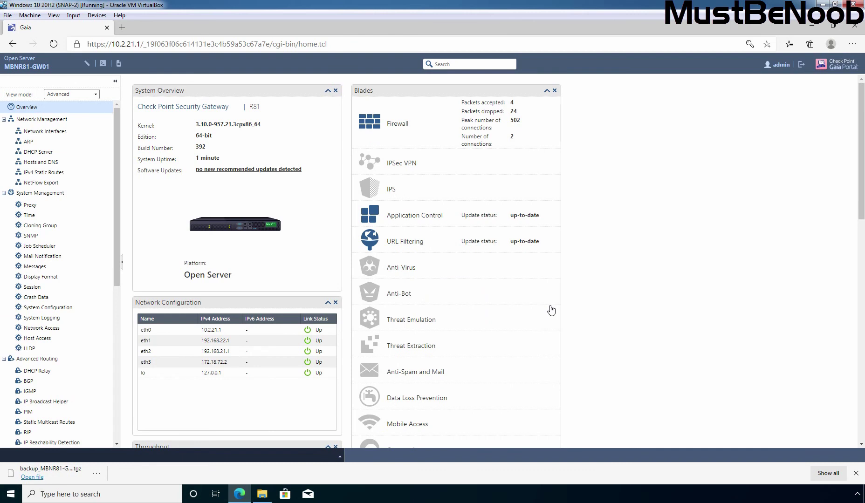
drag(115, 172, 115, 328)
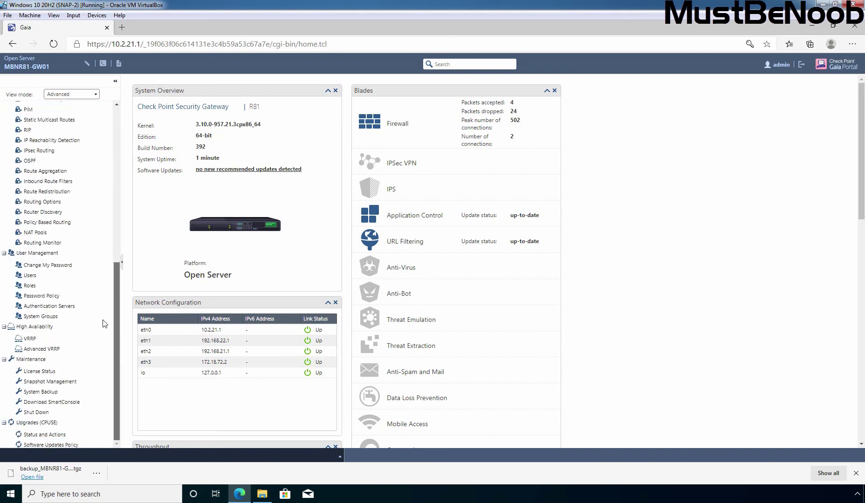
click(39, 394)
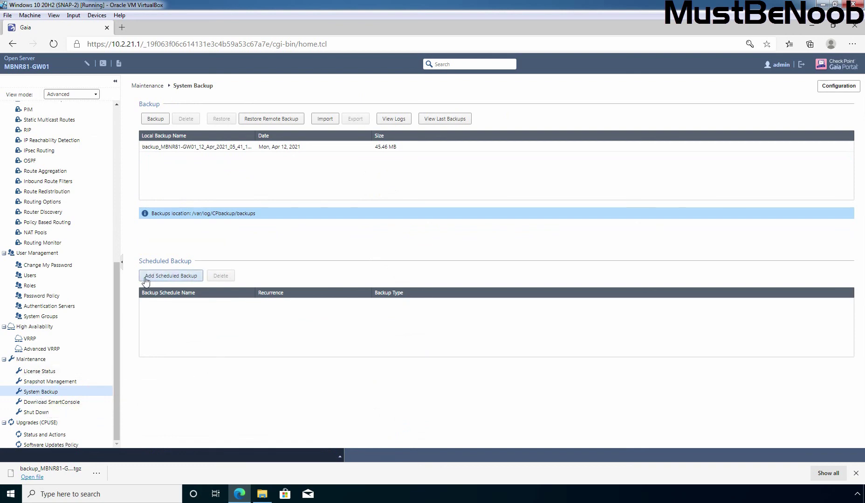
- Add a daily local scheduled backup named daily_backup_gw at 07:00 on this appliance
click(172, 280)
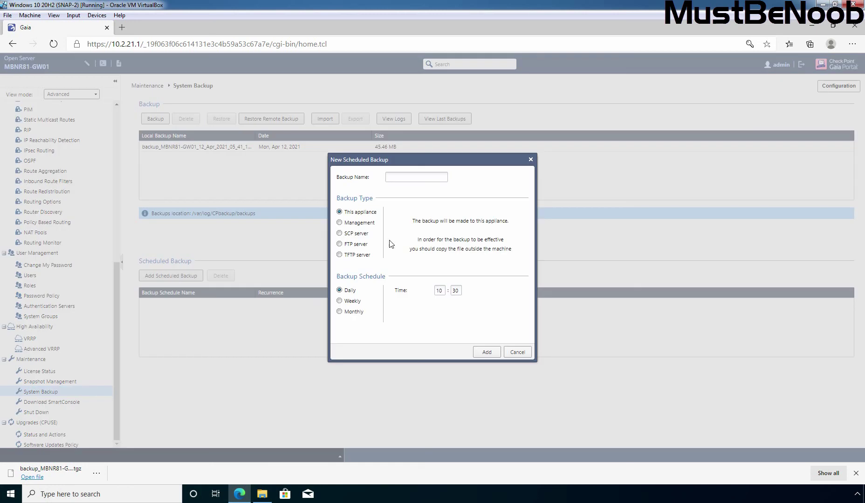
click(406, 178)
text(daily_backup_gw)
drag(443, 291, 431, 289)
text(07)
key(Tab)
text(00)
click(487, 353)
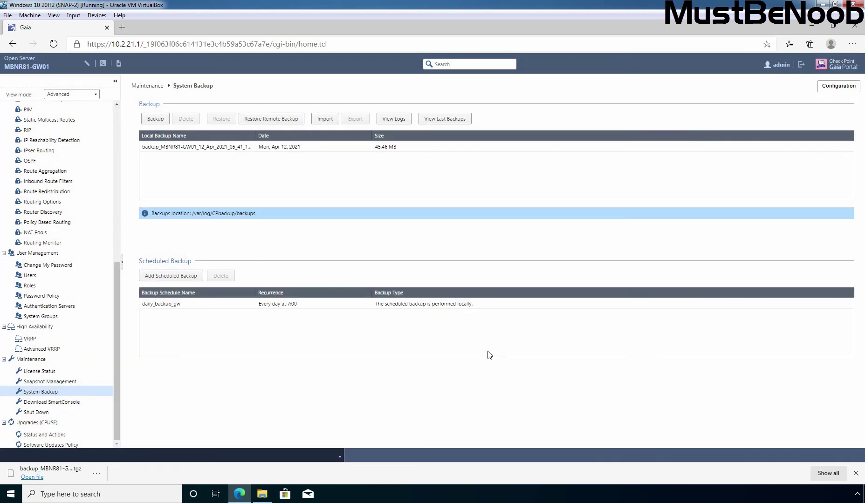
click(161, 278)
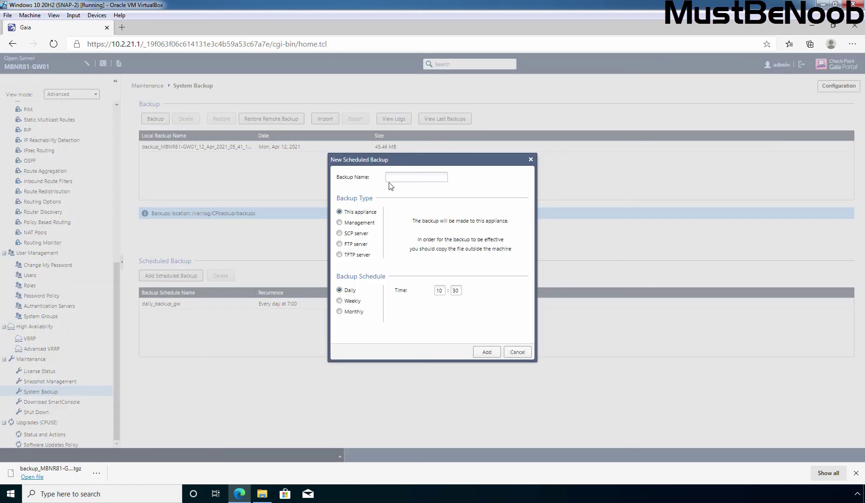
click(521, 352)
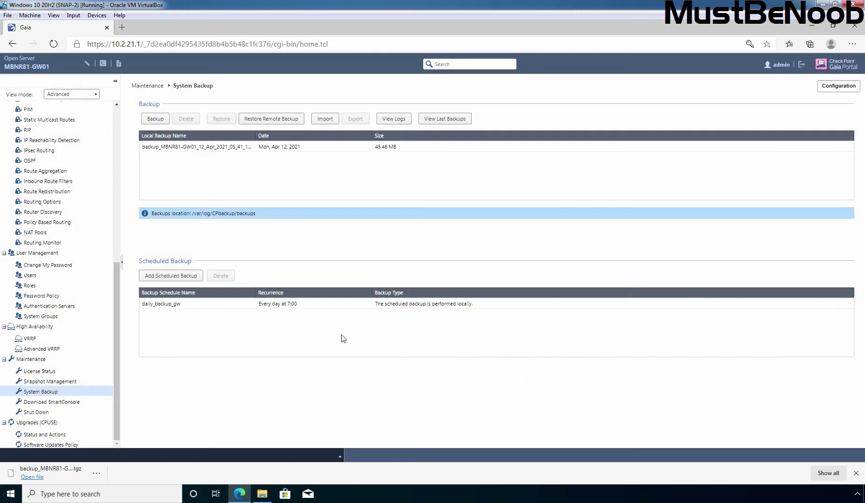